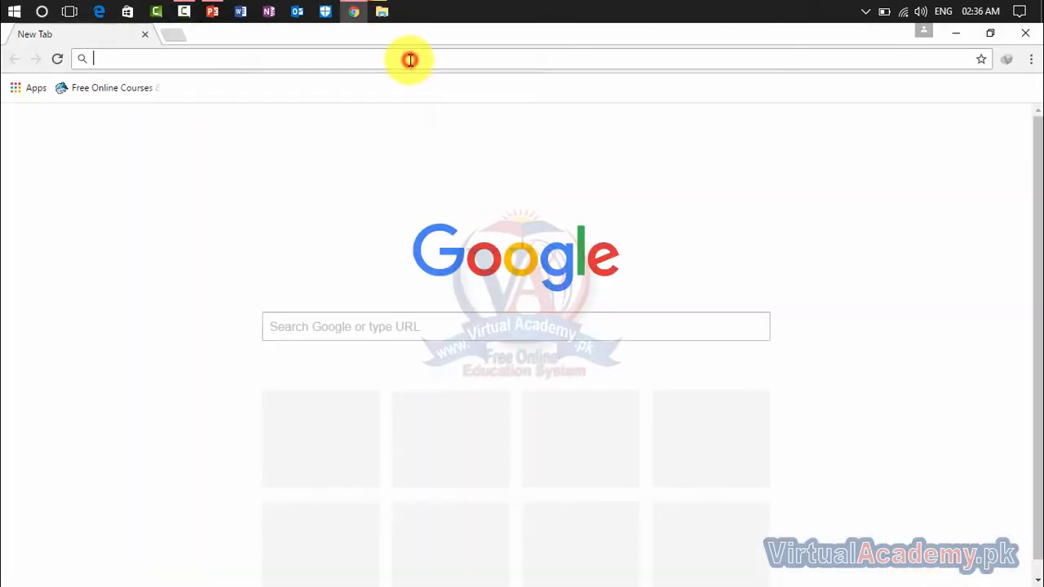
- Open Gmail in the browser
{"action": "type", "text": "g"}
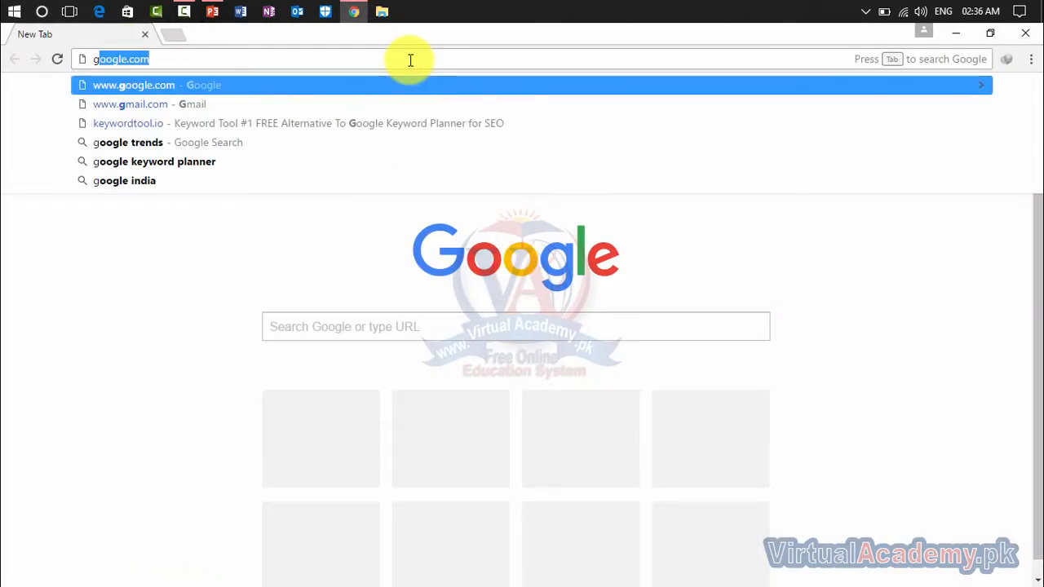
{"action": "type", "text": "mail"}
{"action": "key", "text": "Return"}
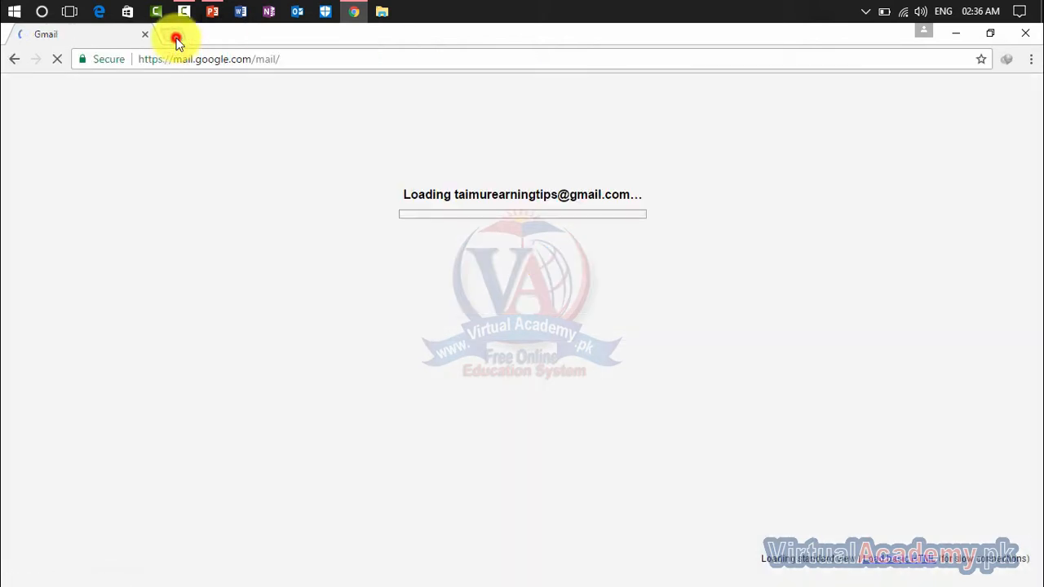
- Search Google for "google adsense" in a new tab and open the Google AdSense site from the results
{"action": "left_click", "coordinate": [174, 36]}
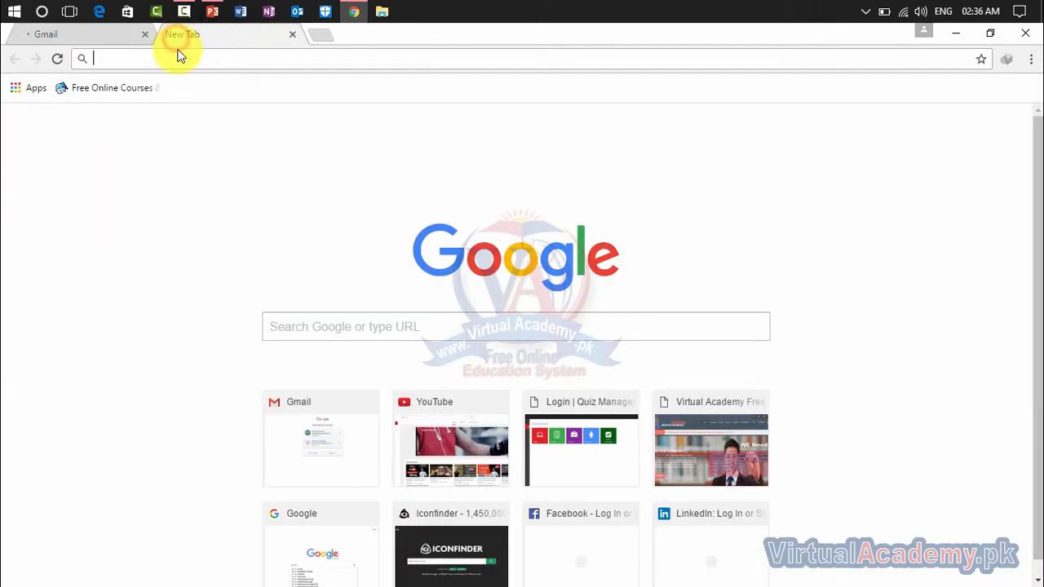
{"action": "type", "text": "goog"}
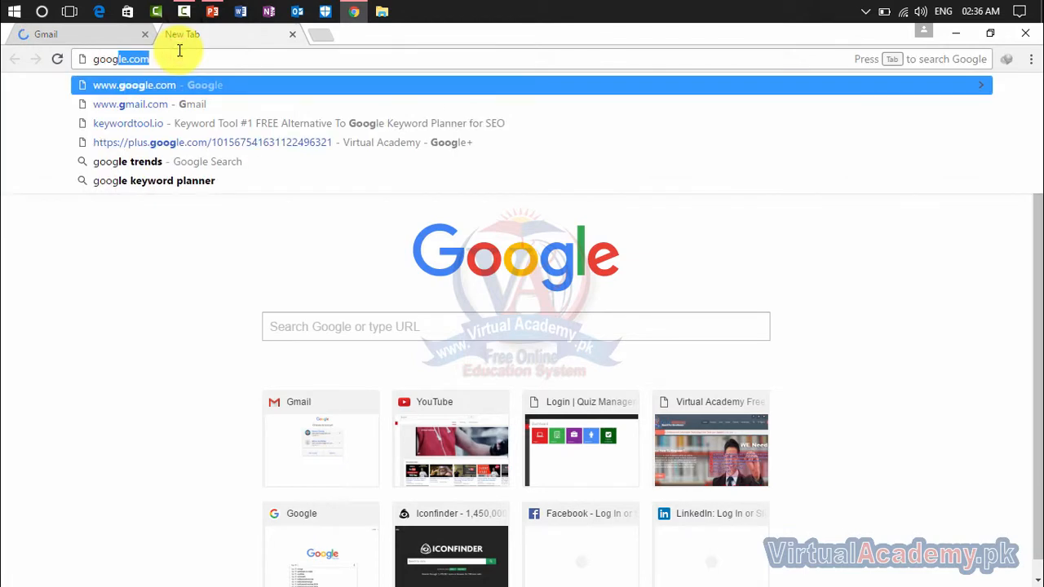
{"action": "type", "text": "le adsense"}
{"action": "key", "text": "Return"}
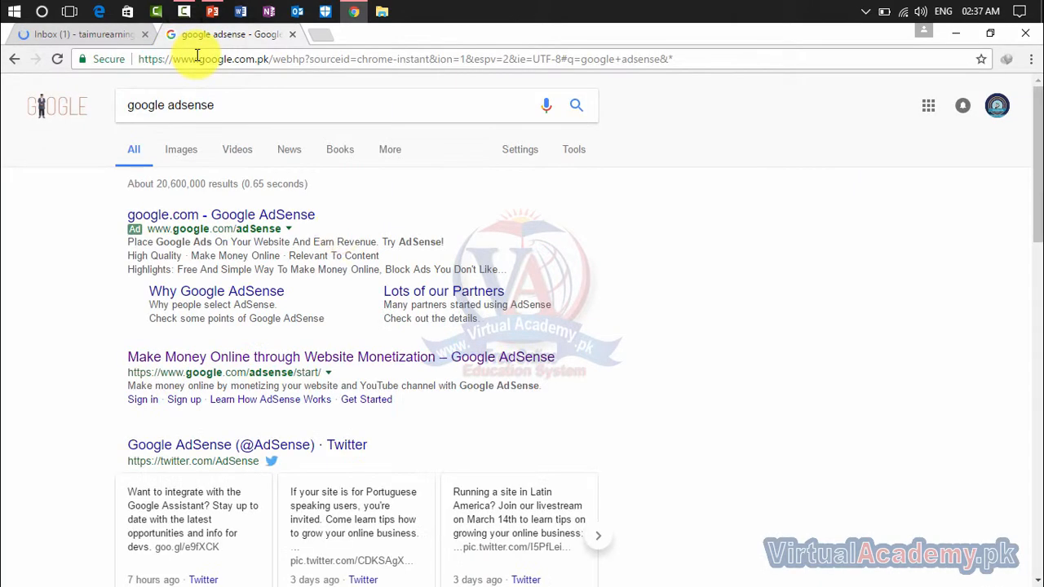
{"action": "left_click", "coordinate": [237, 220]}
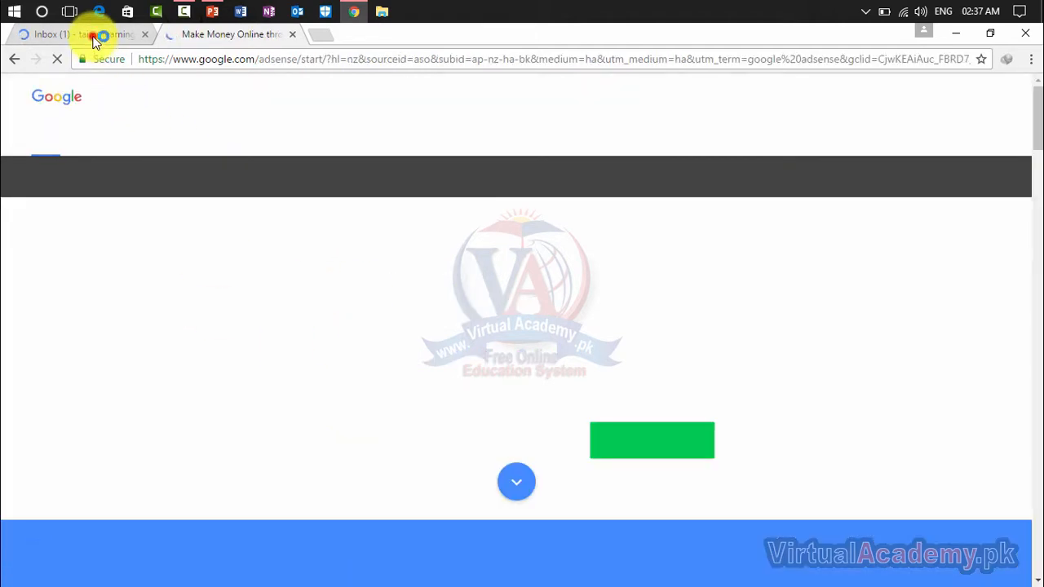
- Read YouTube's "Final step to earn money: Choose videos to monetize" e-mail in Gmail, and return to the inbox
{"action": "left_click", "coordinate": [90, 35]}
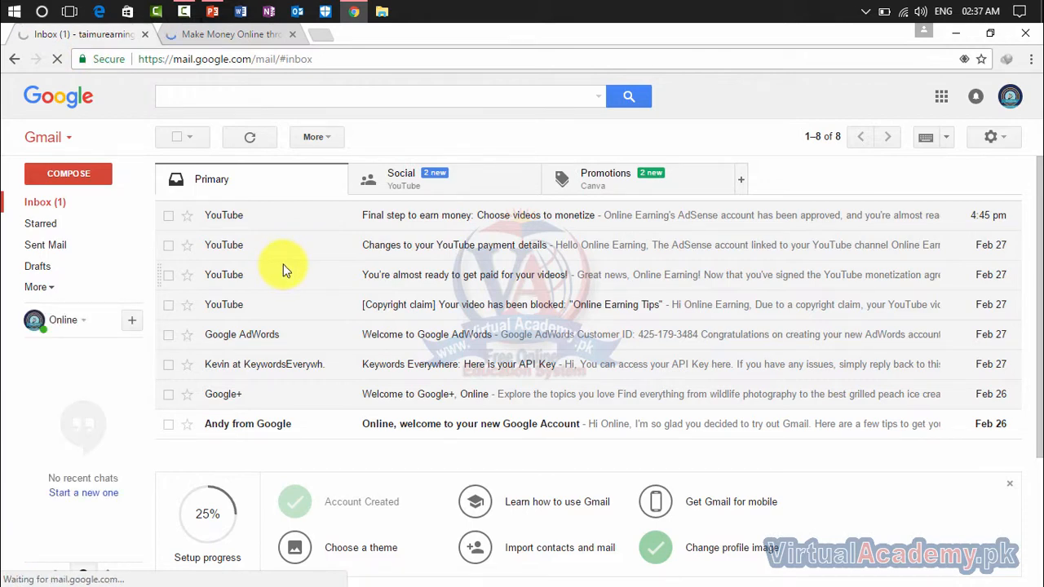
{"action": "left_click", "coordinate": [272, 215]}
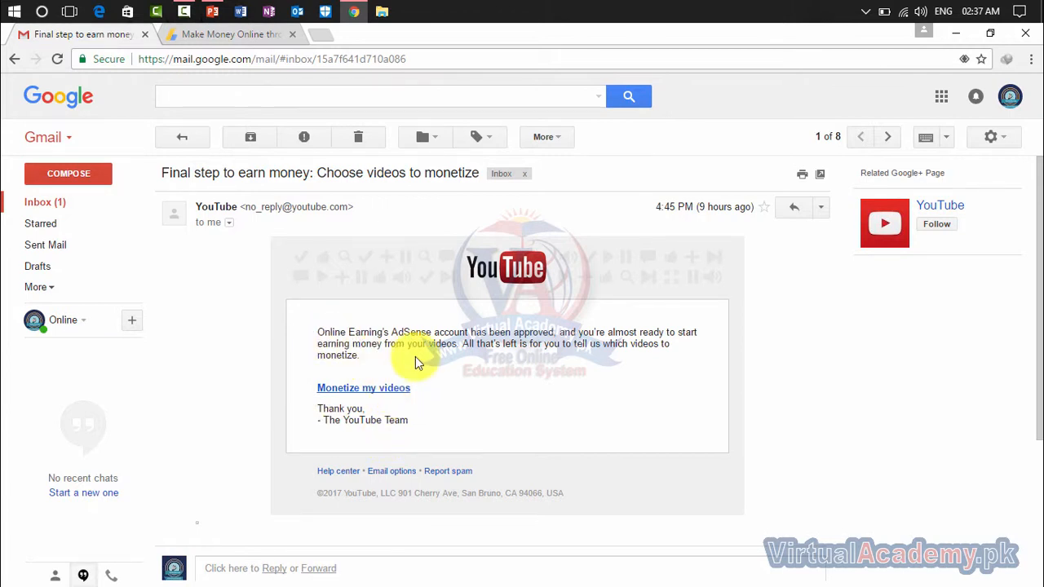
{"action": "left_click_drag", "start_coordinate": [556, 333], "coordinate": [316, 331]}
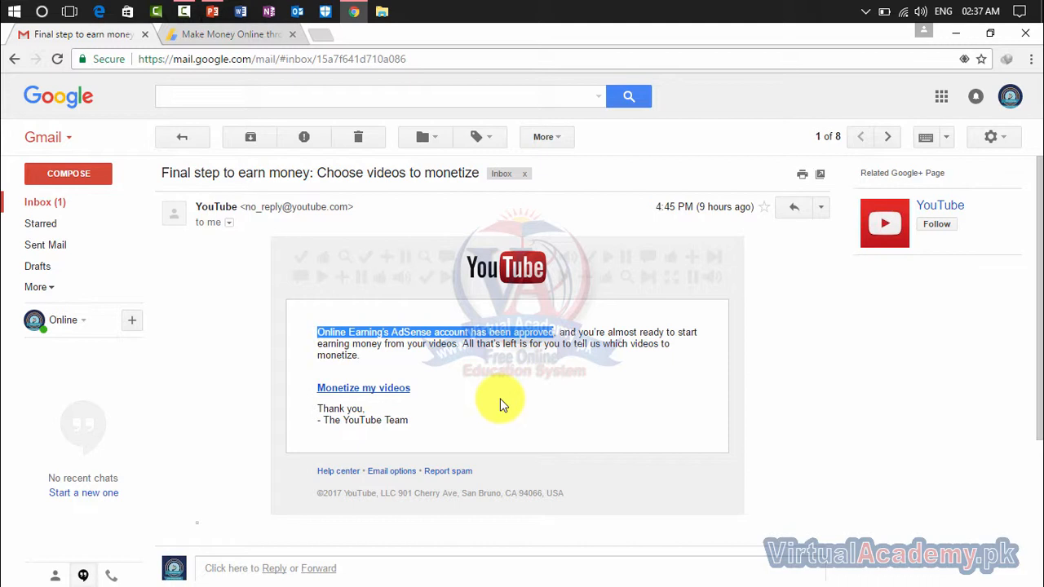
{"action": "left_click_drag", "start_coordinate": [406, 368], "coordinate": [280, 331]}
{"action": "left_click", "coordinate": [409, 368]}
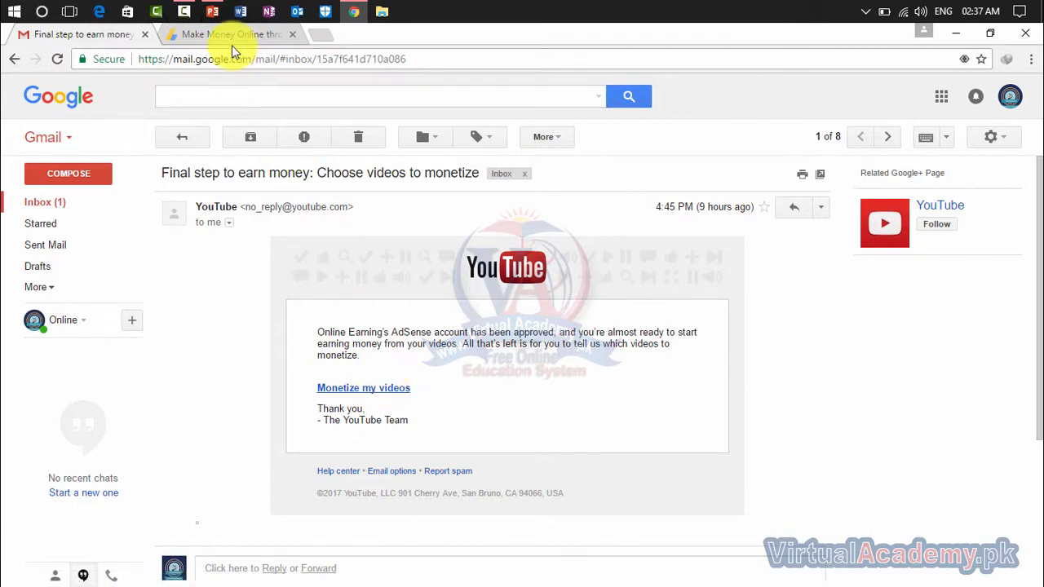
{"action": "left_click", "coordinate": [74, 202]}
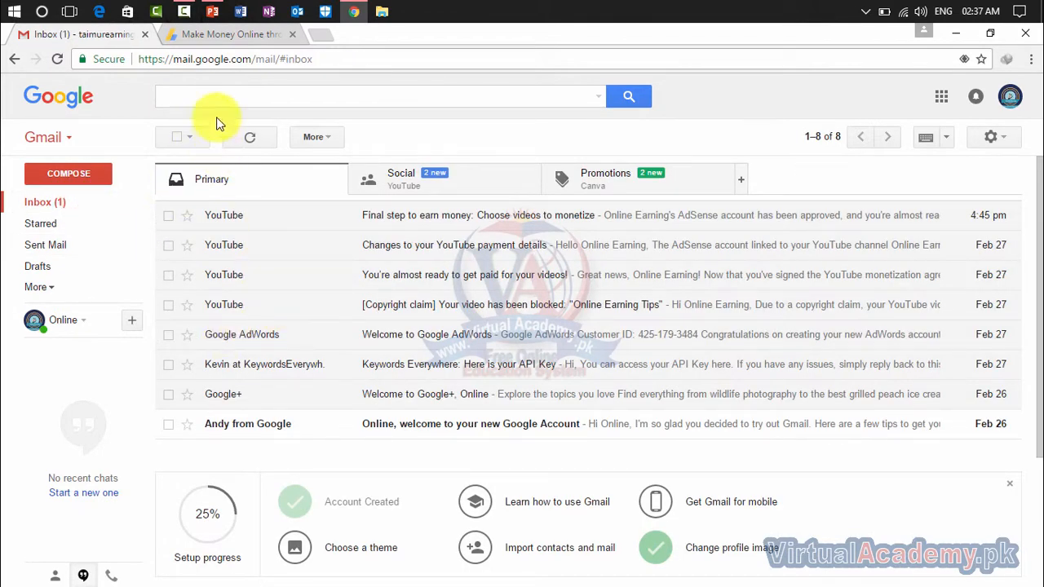
- Sign in to Google AdSense and check the e-mail address of the signed-in account
{"action": "left_click", "coordinate": [221, 34]}
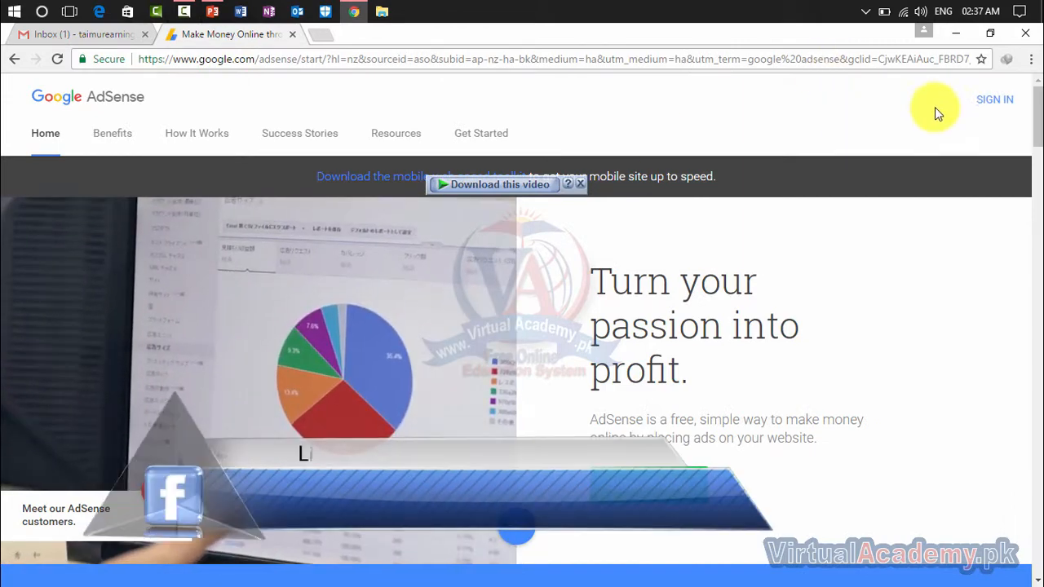
{"action": "left_click", "coordinate": [989, 103]}
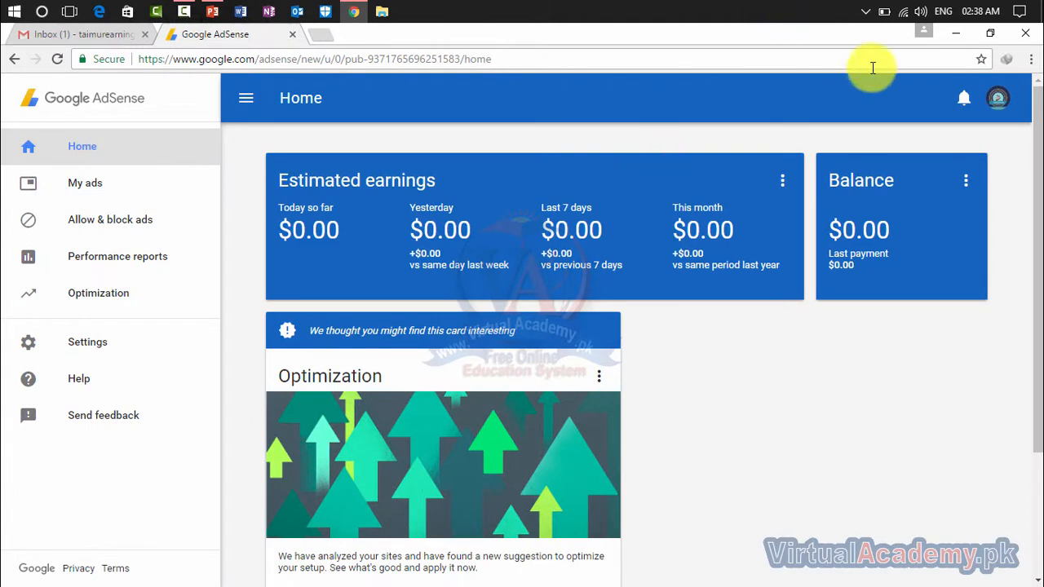
{"action": "left_click", "coordinate": [997, 98]}
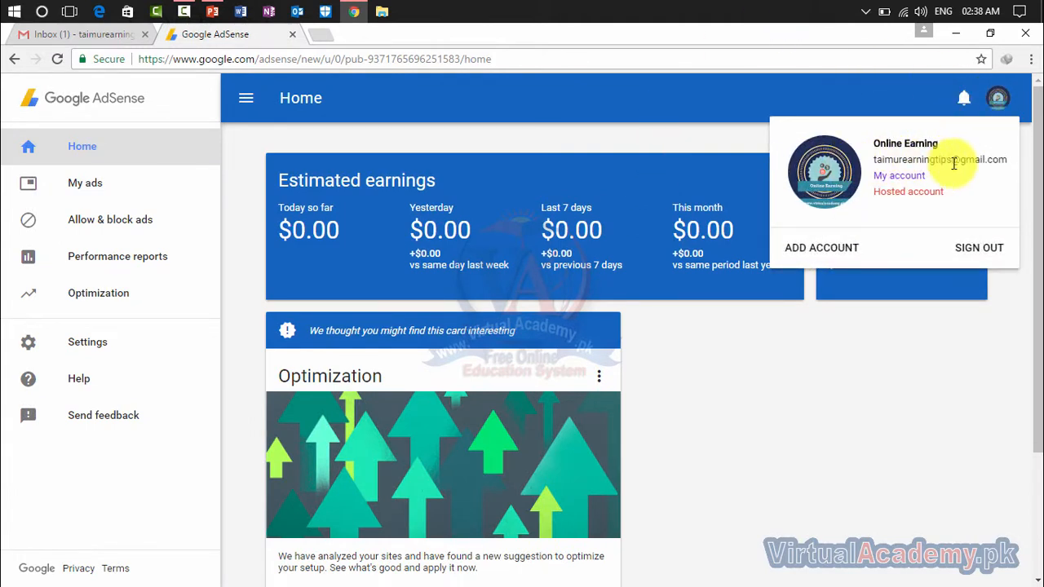
{"action": "left_click", "coordinate": [1010, 159]}
{"action": "left_click_drag", "start_coordinate": [1010, 159], "coordinate": [849, 157]}
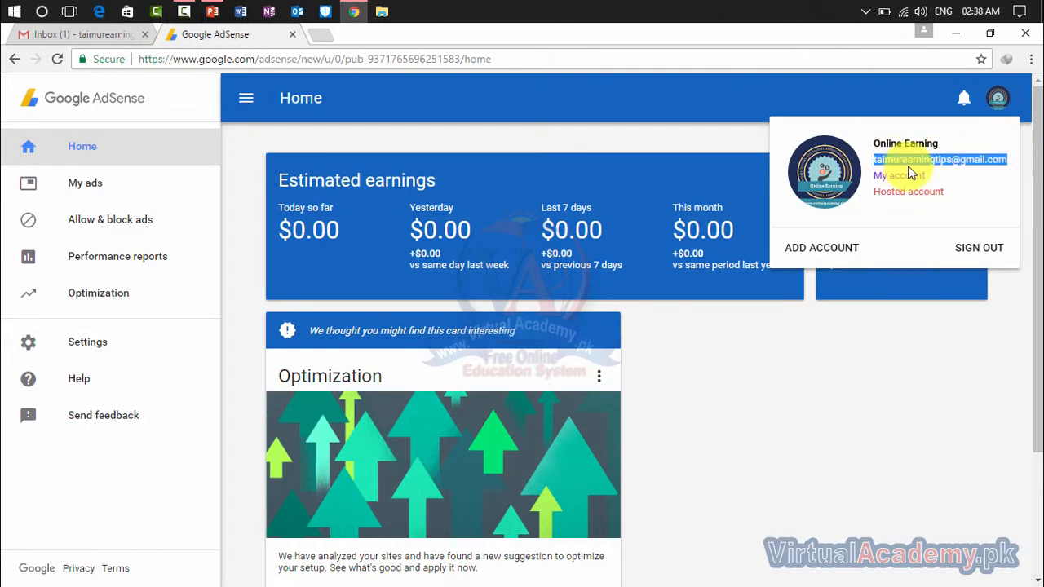
{"action": "left_click", "coordinate": [847, 122]}
{"action": "left_click", "coordinate": [709, 98]}
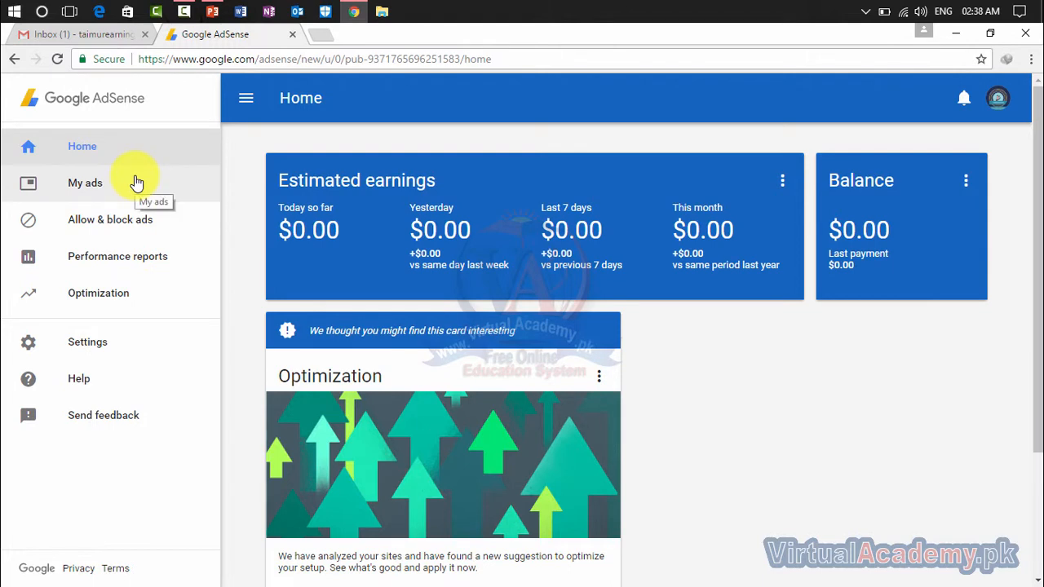
- Load youtube.com in a new tab and open the channel's Creator Studio
{"action": "left_click", "coordinate": [95, 34]}
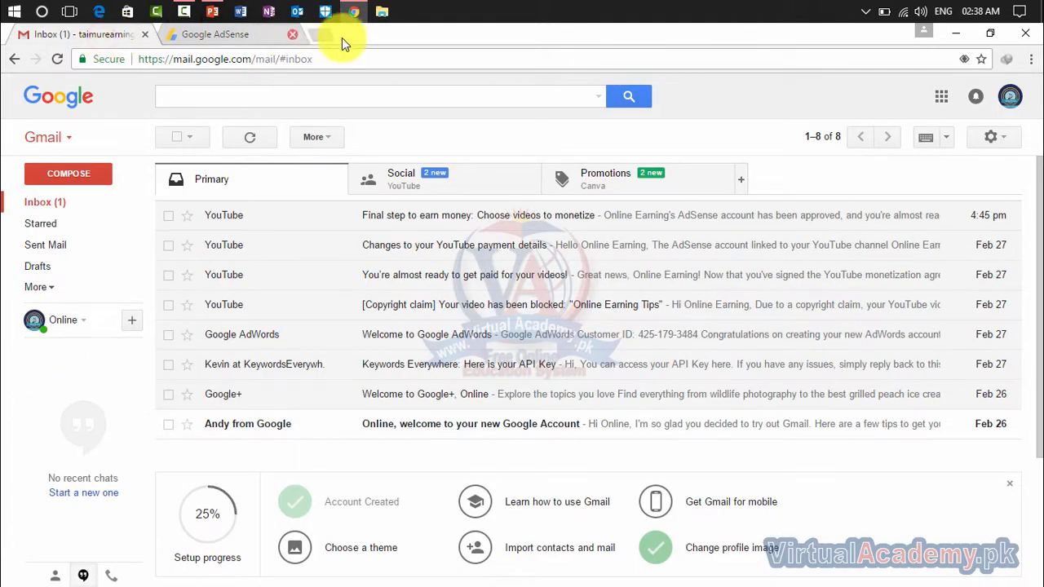
{"action": "left_click", "coordinate": [322, 36]}
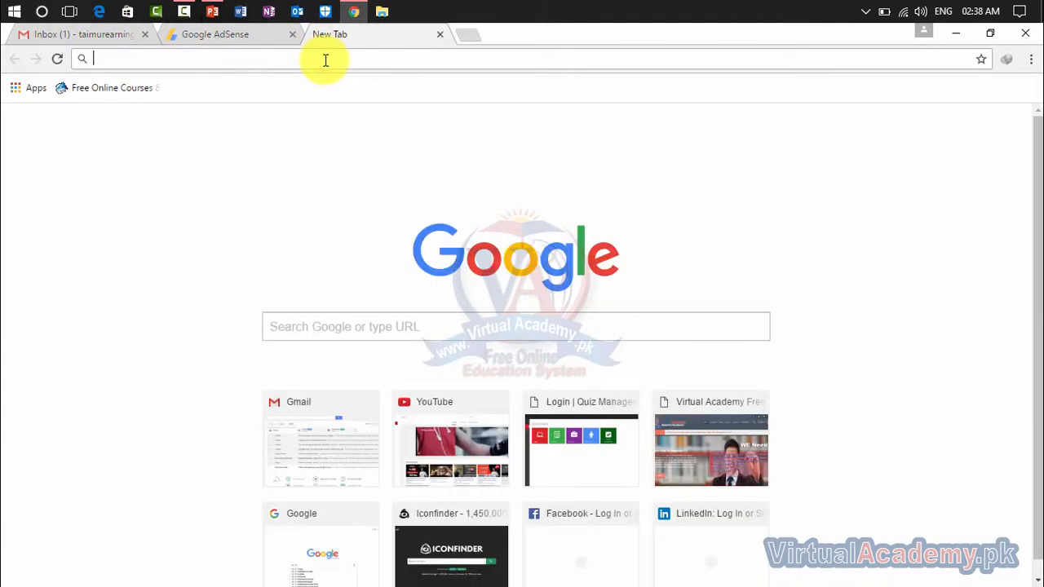
{"action": "type", "text": "youtube.com"}
{"action": "key", "text": "Return"}
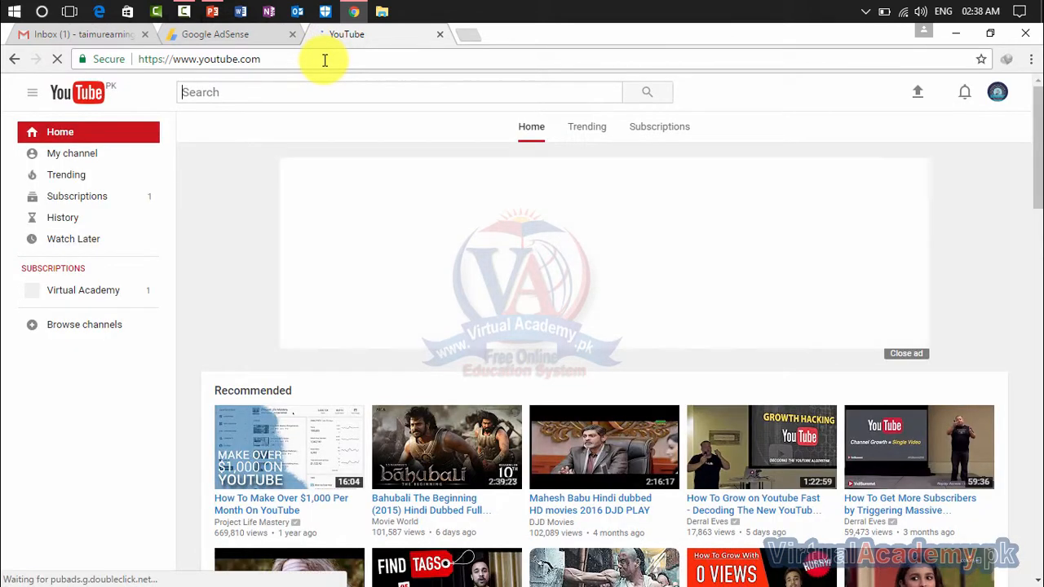
{"action": "left_click", "coordinate": [1002, 97]}
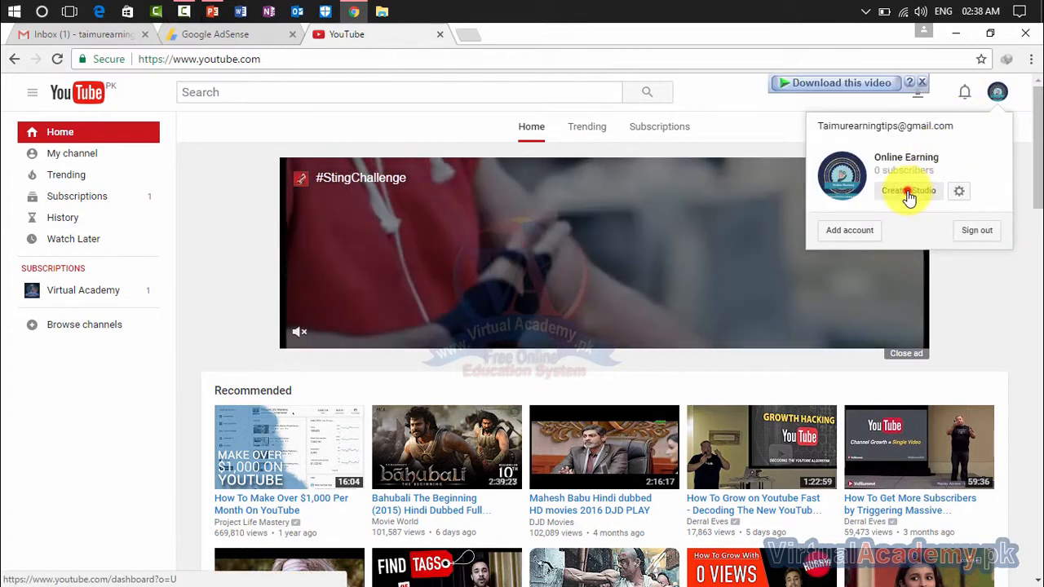
{"action": "left_click", "coordinate": [909, 191]}
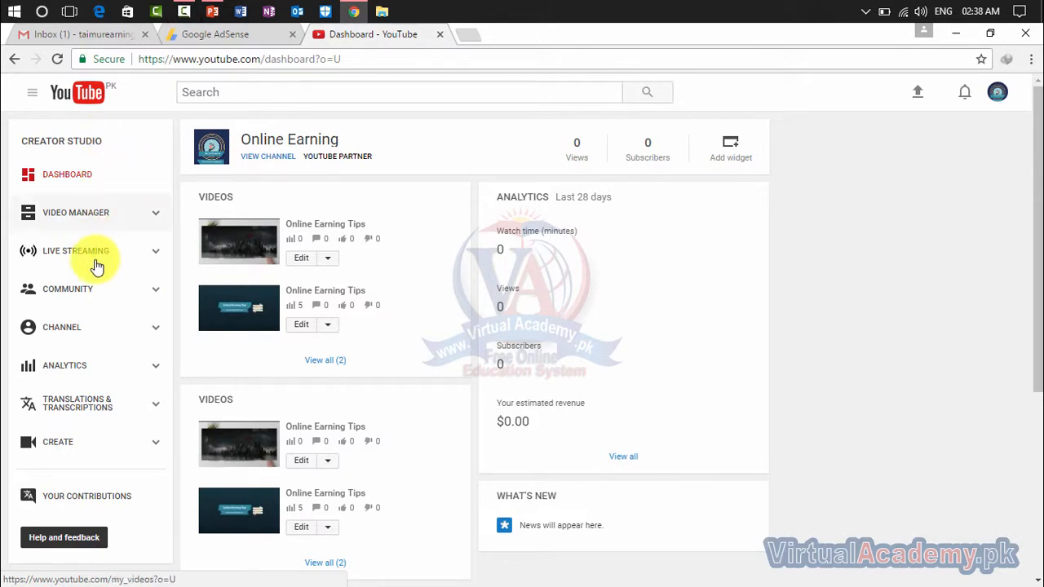
- Open the channel's Status and Features page and review its copyright status, community guidelines status and feature list
{"action": "left_click", "coordinate": [86, 331]}
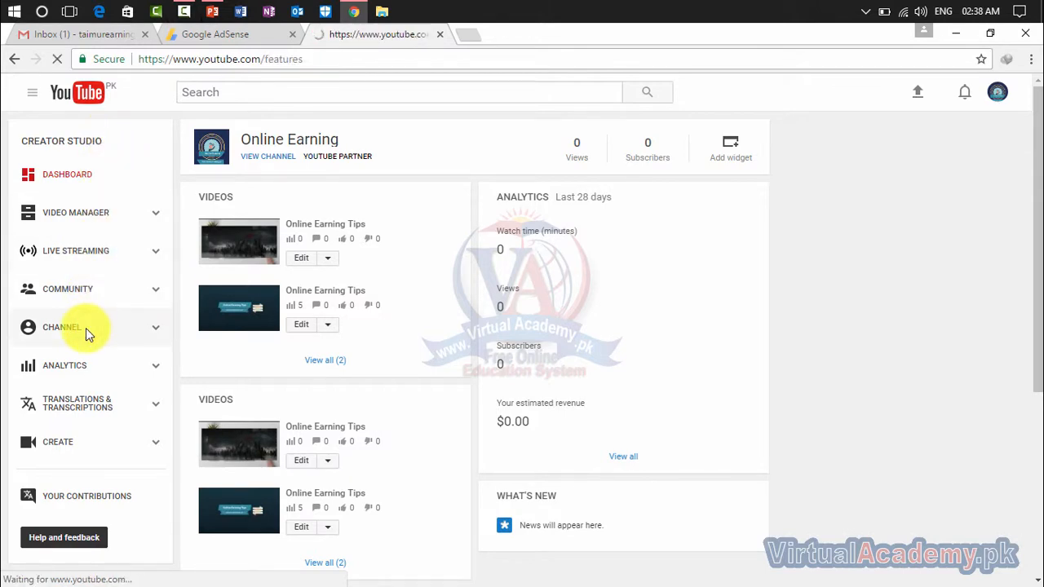
{"action": "scroll", "coordinate": [384, 263], "scroll_direction": "down", "scroll_amount": 5}
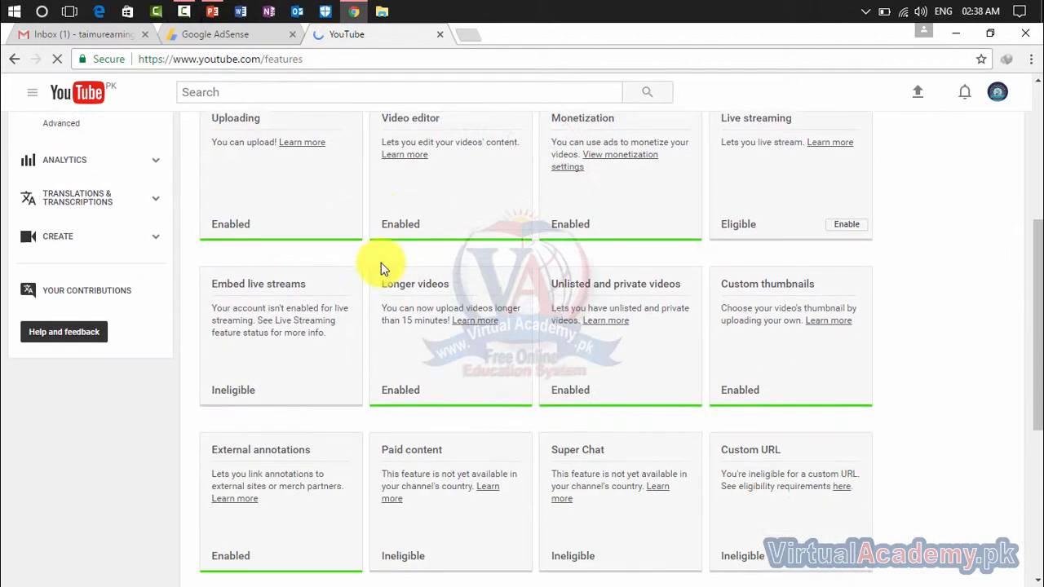
{"action": "scroll", "coordinate": [385, 264], "scroll_direction": "up", "scroll_amount": 1}
{"action": "scroll", "coordinate": [143, 246], "scroll_direction": "up", "scroll_amount": 4}
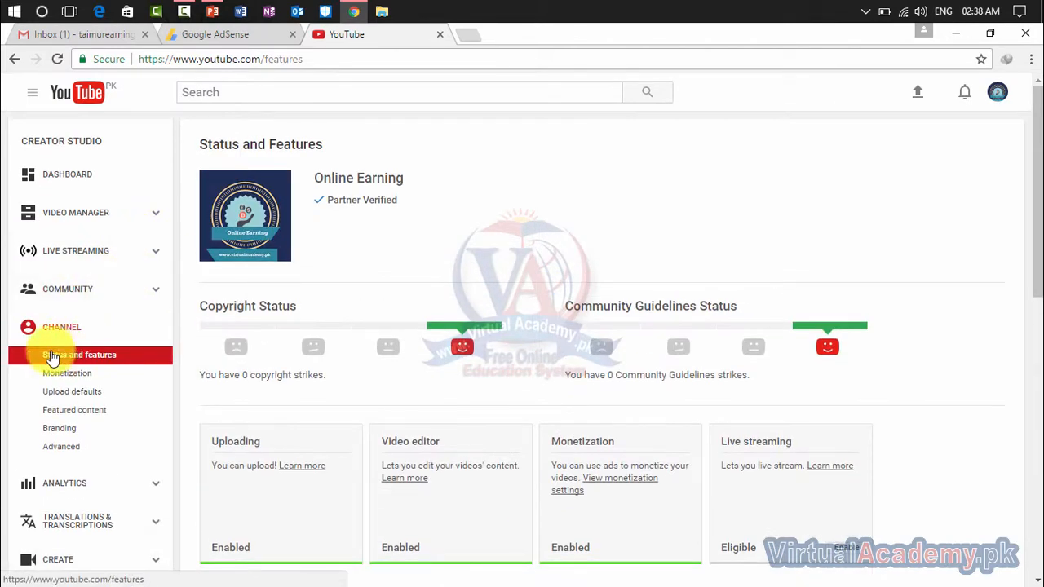
{"action": "scroll", "coordinate": [410, 338], "scroll_direction": "down", "scroll_amount": 4}
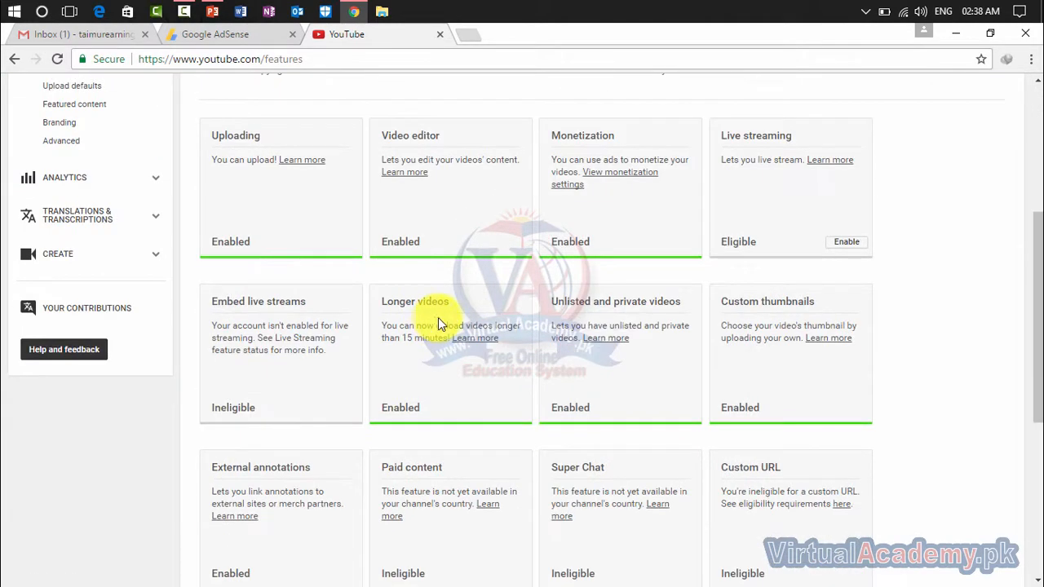
{"action": "scroll", "coordinate": [547, 310], "scroll_direction": "up", "scroll_amount": 1}
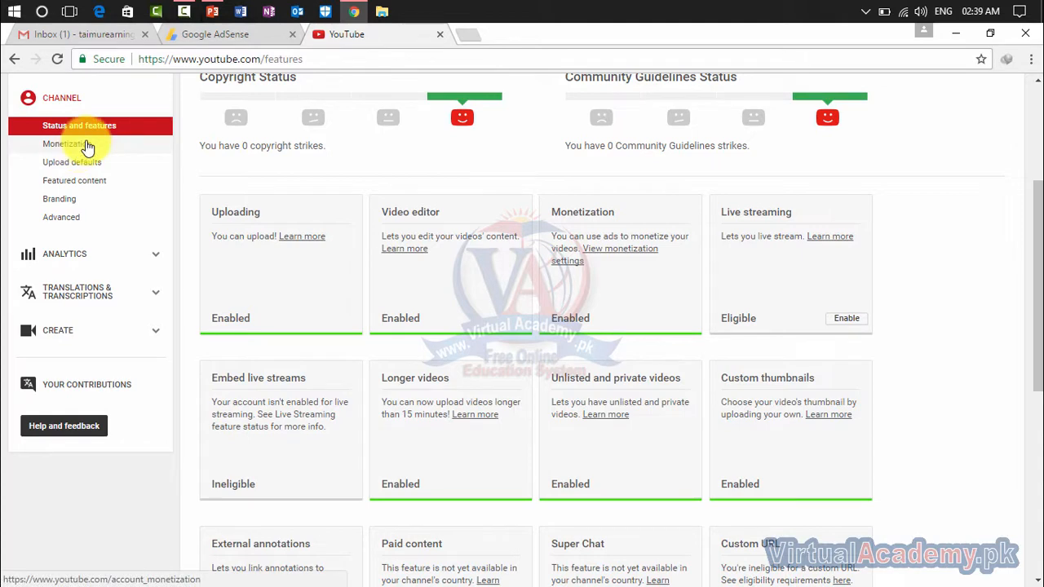
- Open the channel's Monetization page and follow its link to the Video Manager
{"action": "left_click", "coordinate": [82, 146]}
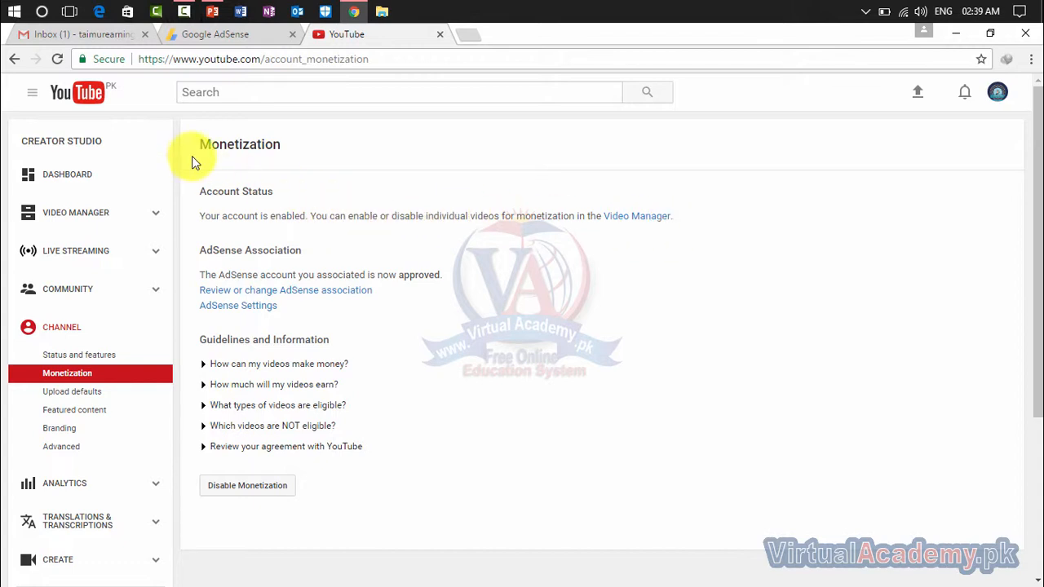
{"action": "left_click", "coordinate": [654, 218]}
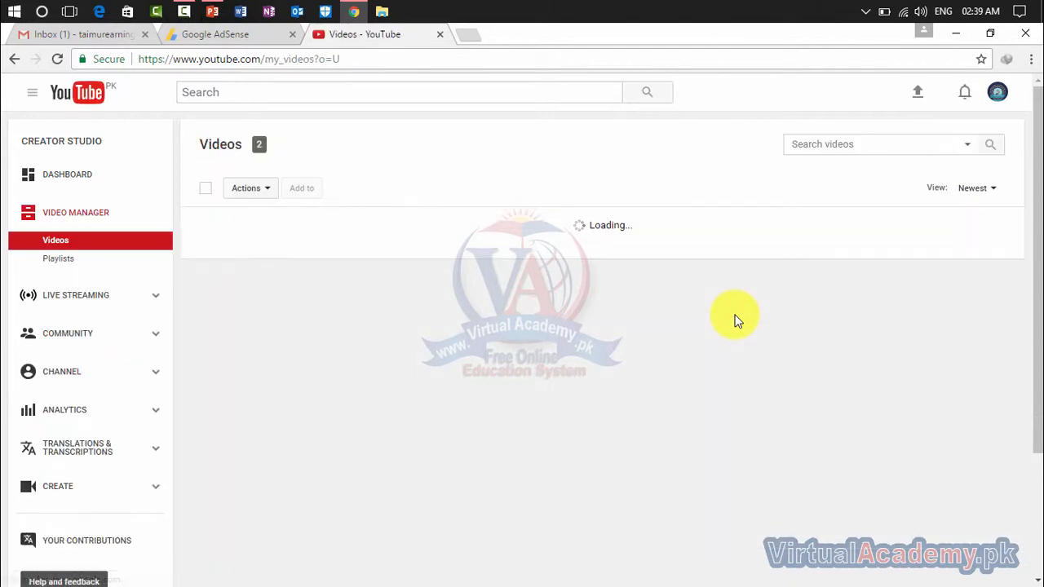
- Select all videos in the Video Manager and review the ad formats offered for monetizing them, including sponsored cards
{"action": "left_click", "coordinate": [205, 190]}
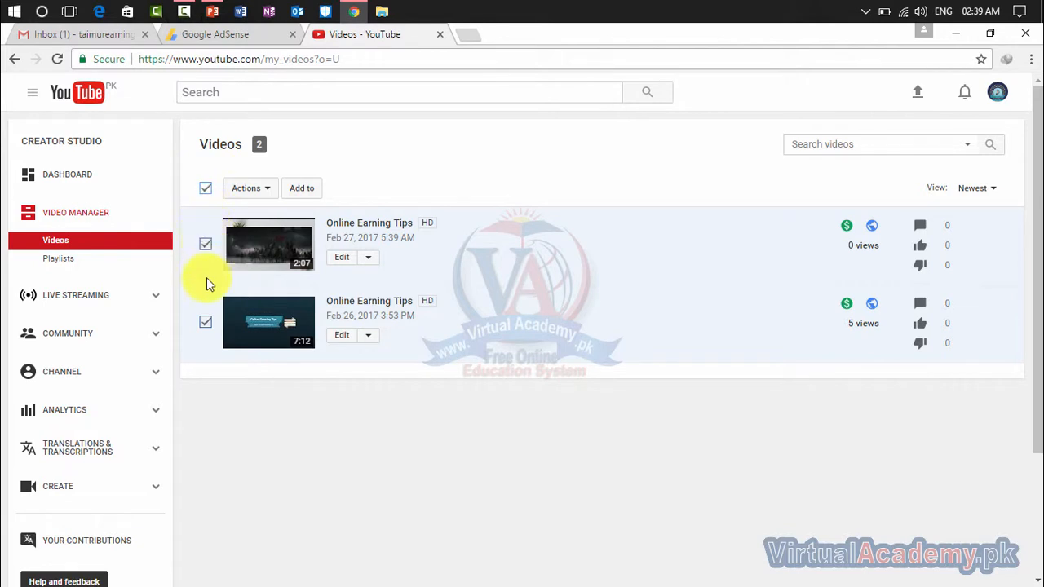
{"action": "left_click", "coordinate": [267, 193]}
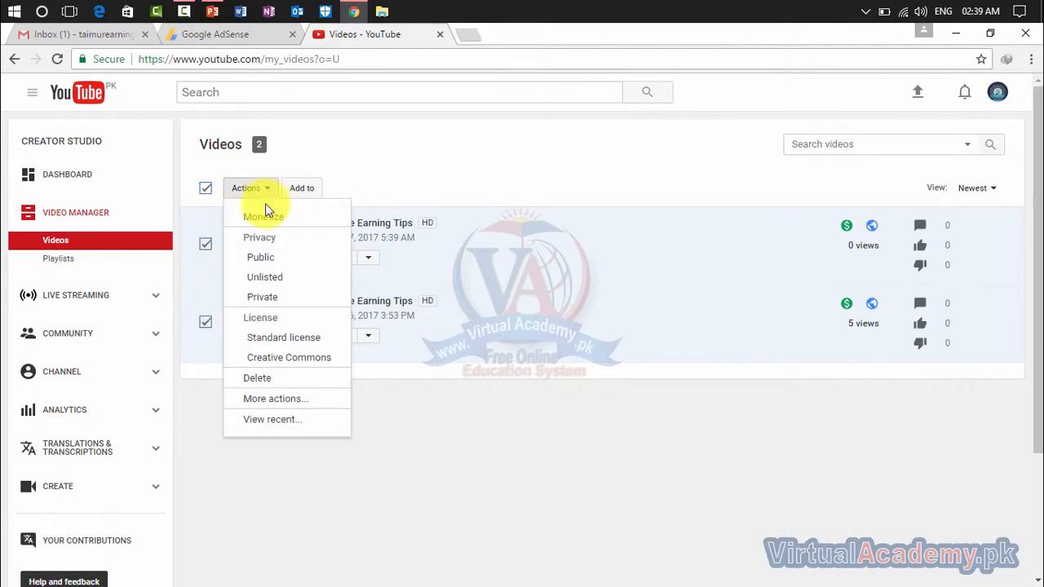
{"action": "left_click", "coordinate": [278, 217]}
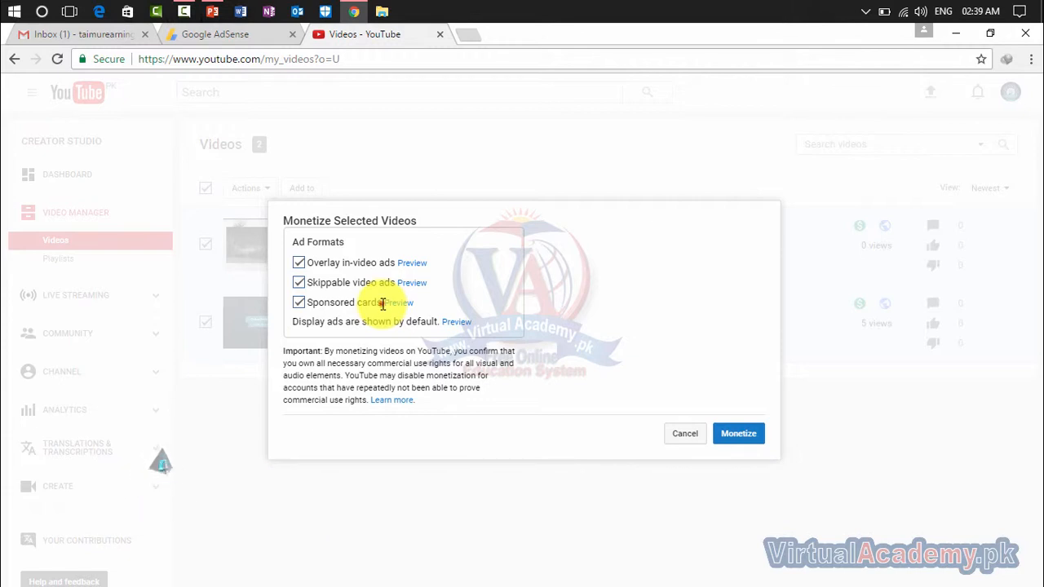
{"action": "left_click_drag", "start_coordinate": [381, 303], "coordinate": [253, 292]}
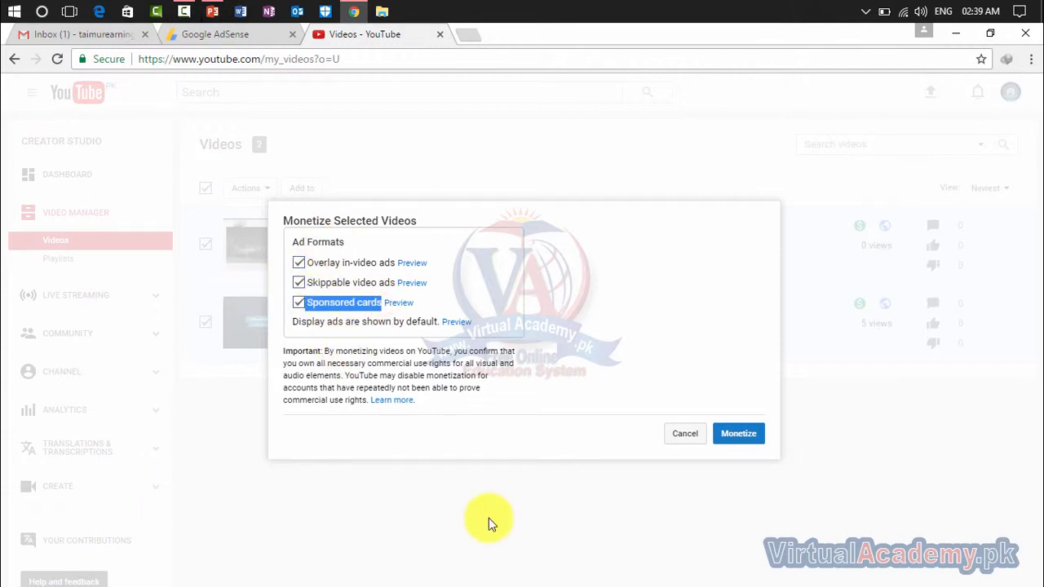
{"action": "left_click", "coordinate": [593, 529]}
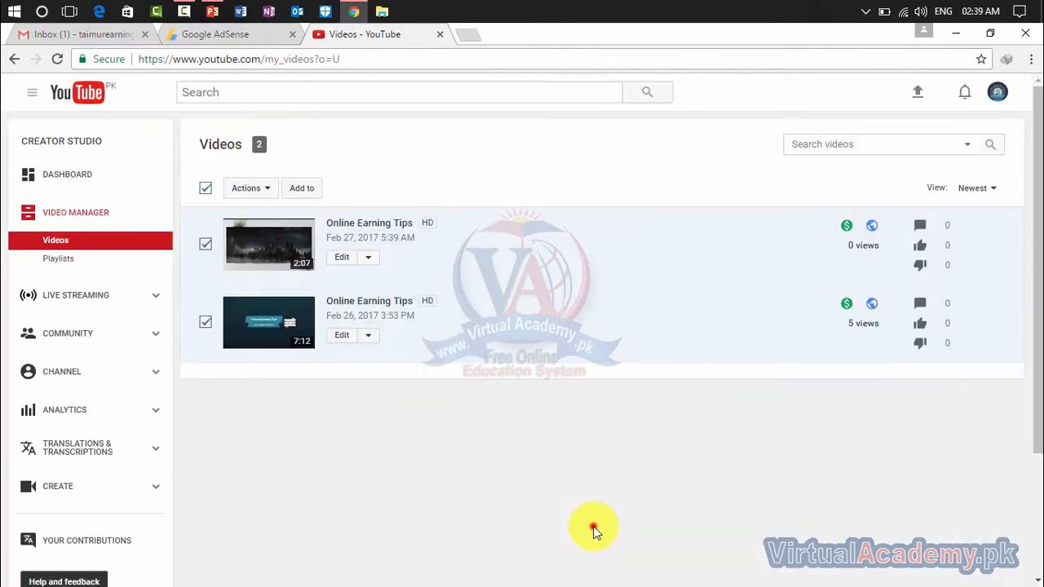
- Preview the skippable, overlay in-video and sponsored card ad formats, and monetize the selected videos with all three enabled
{"action": "left_click", "coordinate": [256, 186]}
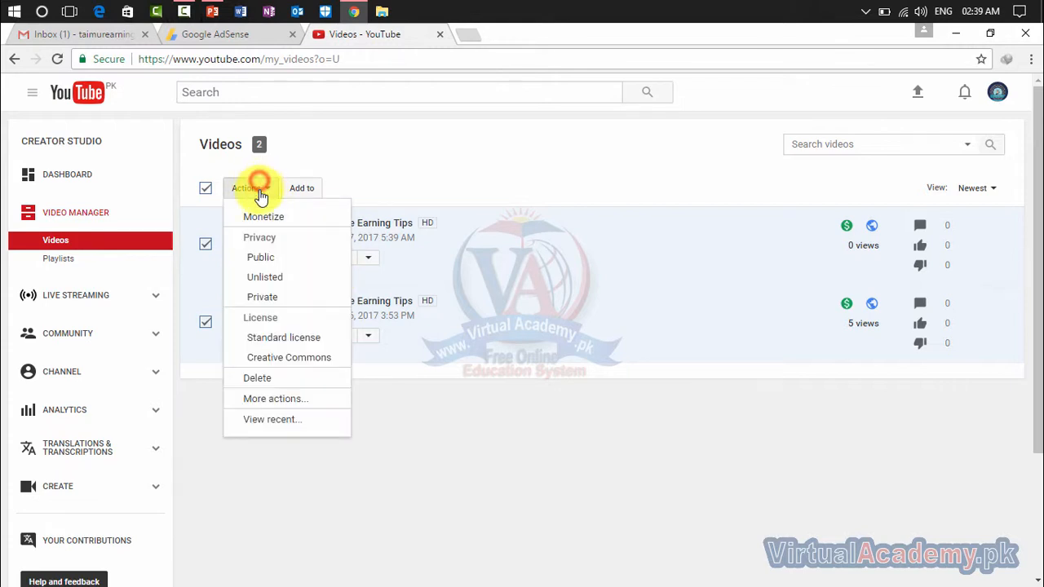
{"action": "left_click", "coordinate": [262, 226]}
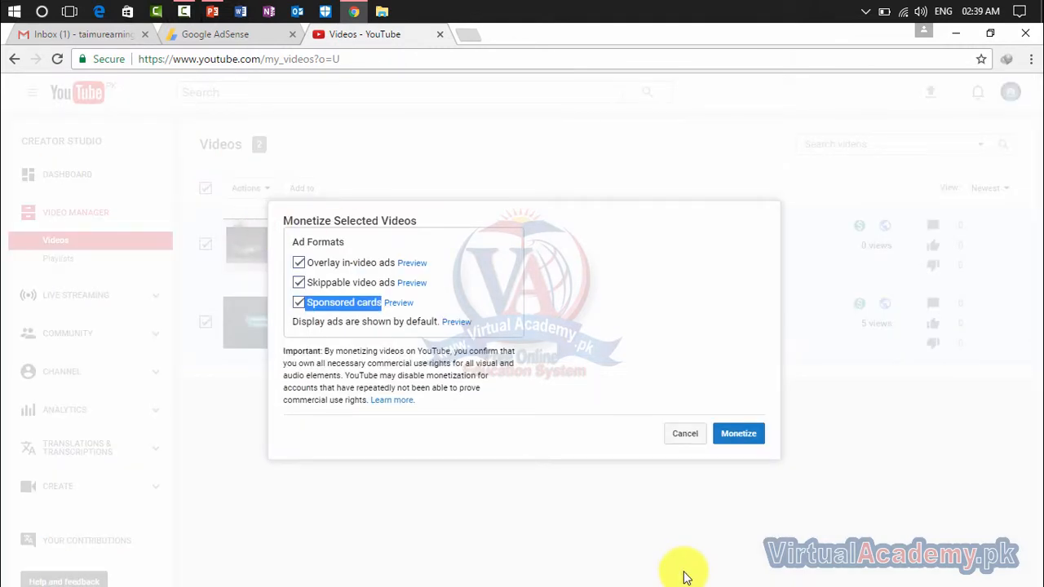
{"action": "left_click", "coordinate": [412, 283]}
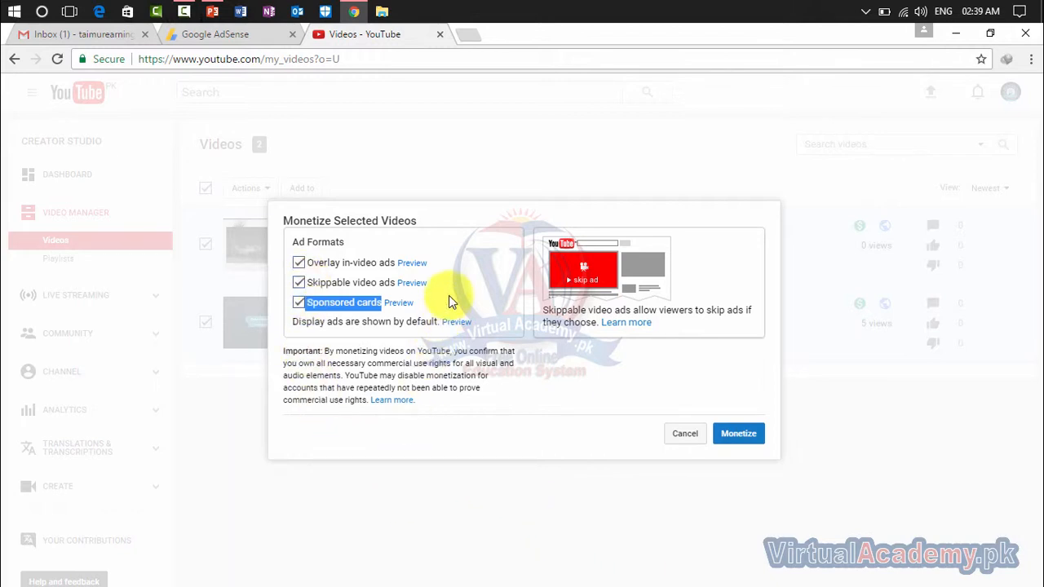
{"action": "left_click", "coordinate": [414, 265]}
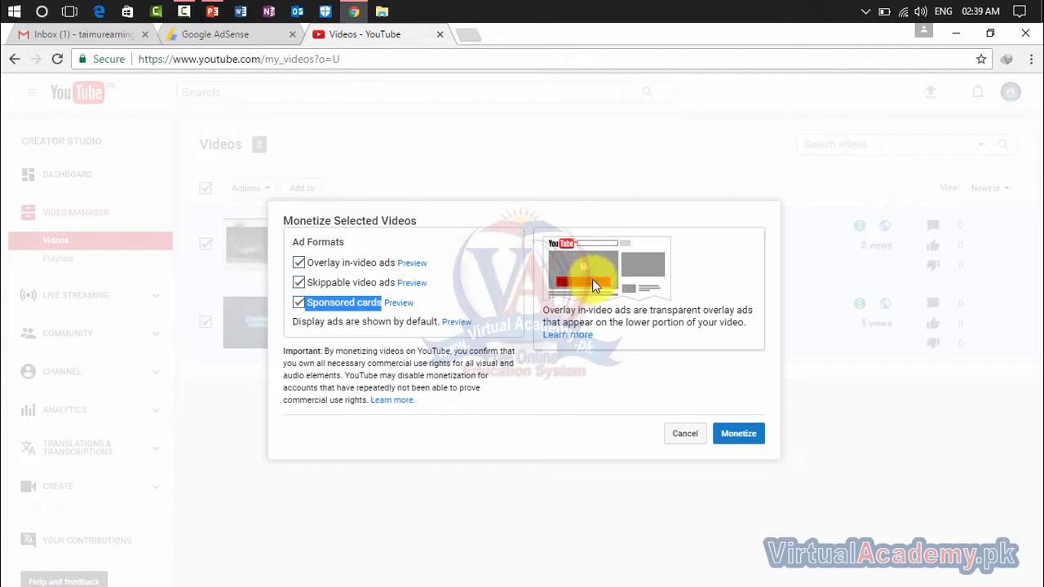
{"action": "left_click", "coordinate": [412, 284]}
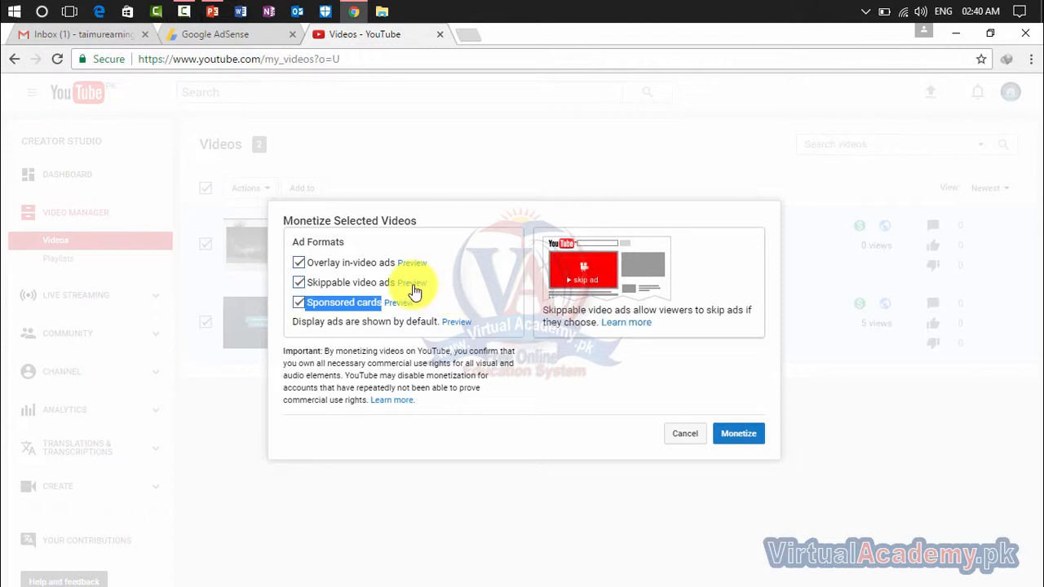
{"action": "left_click", "coordinate": [407, 304]}
{"action": "left_click", "coordinate": [739, 436]}
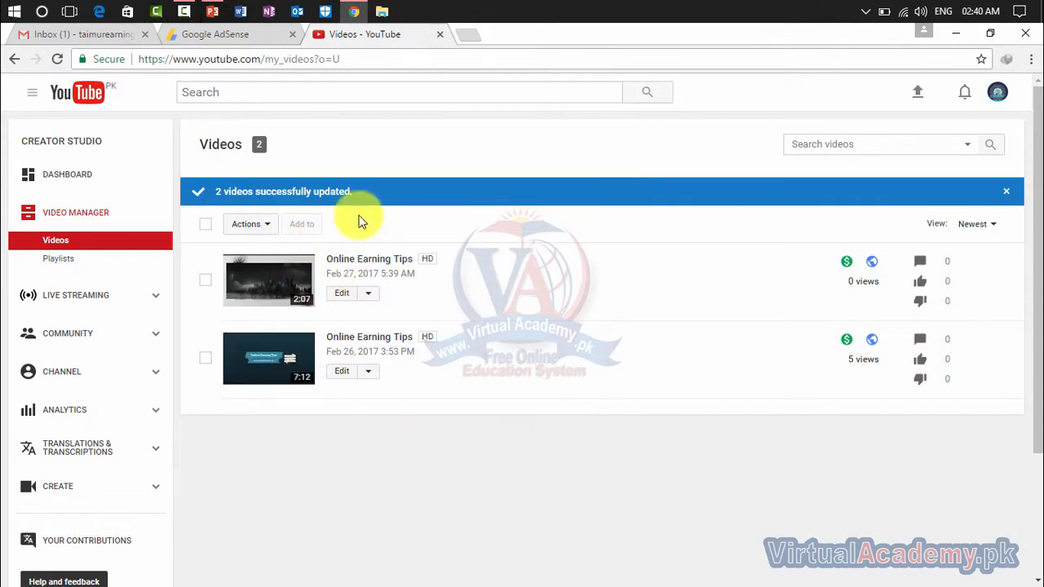
- Play the 7:12 Online Earning Tips video, pause it to examine the ads around it, and dismiss the overlay ad
{"action": "left_click", "coordinate": [369, 343]}
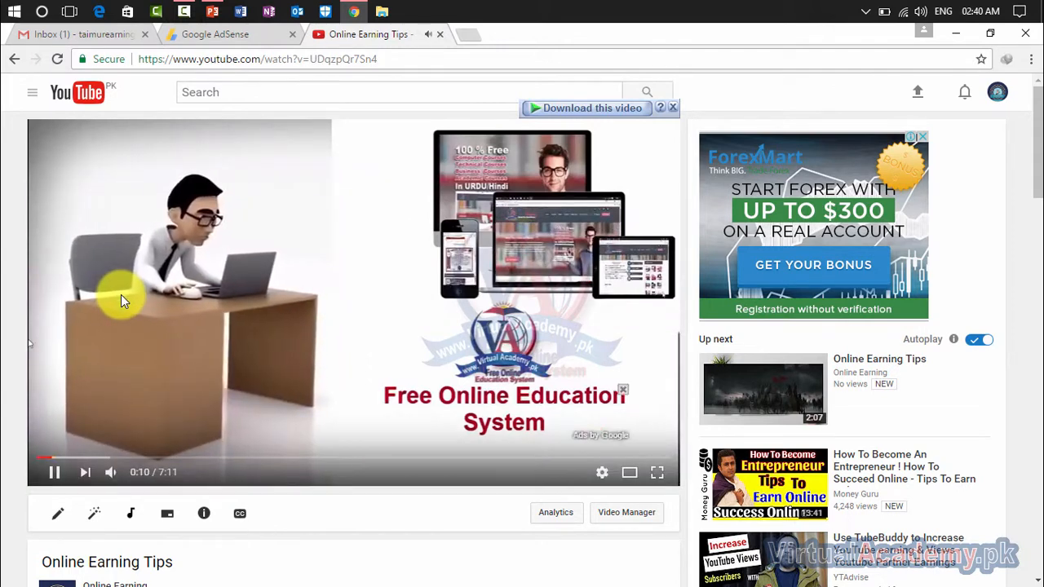
{"action": "left_click", "coordinate": [54, 472]}
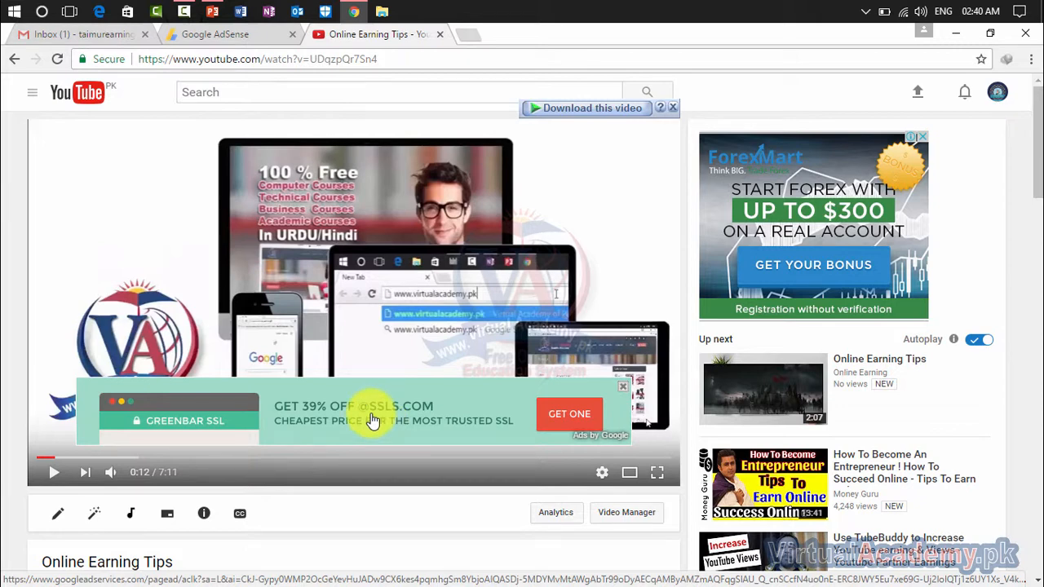
{"action": "left_click", "coordinate": [626, 386]}
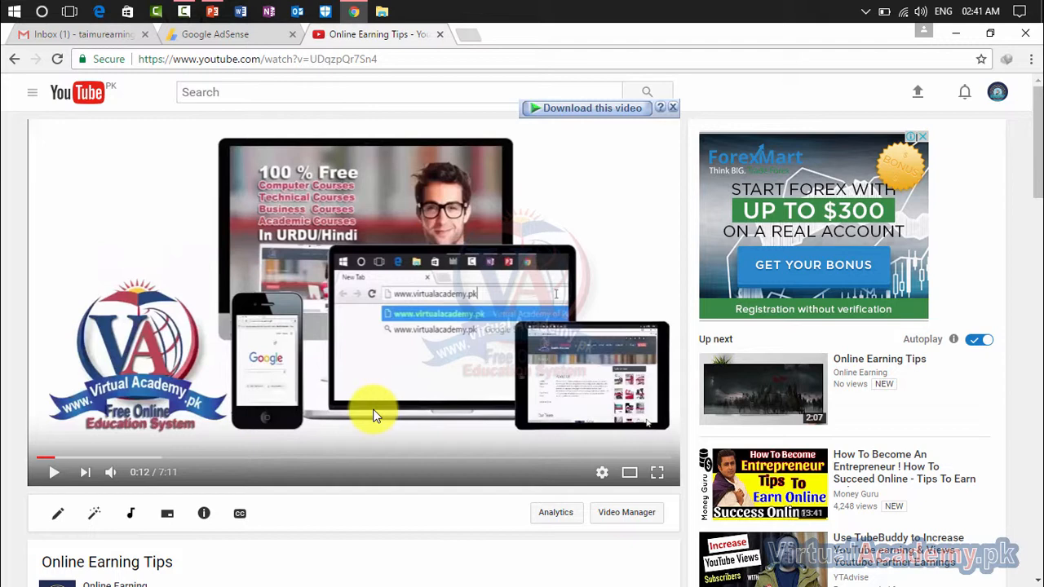
- Close the YouTube, Google AdSense and Gmail tabs, keeping only a new blank tab open
{"action": "left_click", "coordinate": [442, 36]}
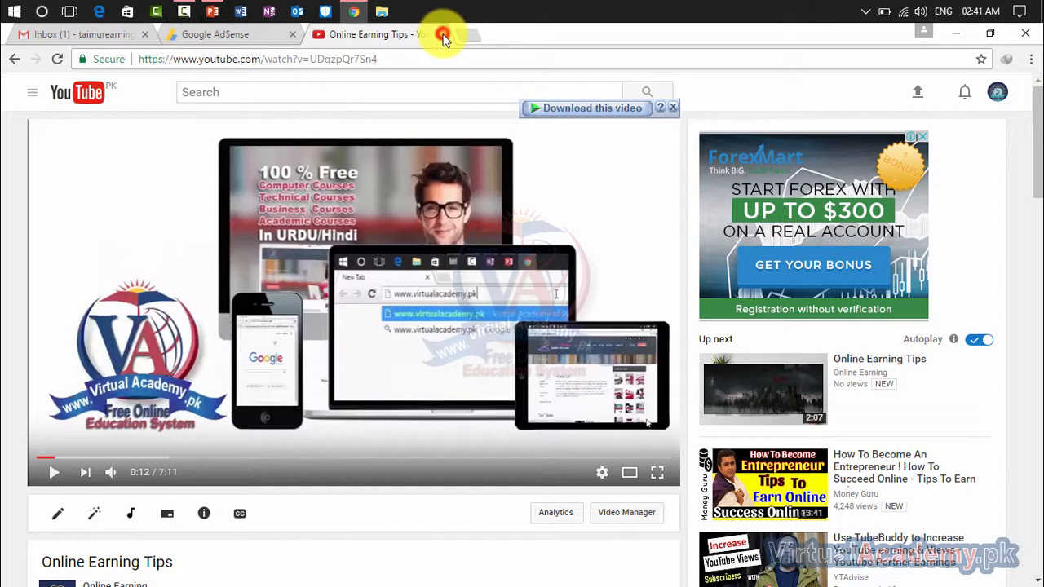
{"action": "left_click", "coordinate": [292, 34]}
{"action": "left_click", "coordinate": [168, 36]}
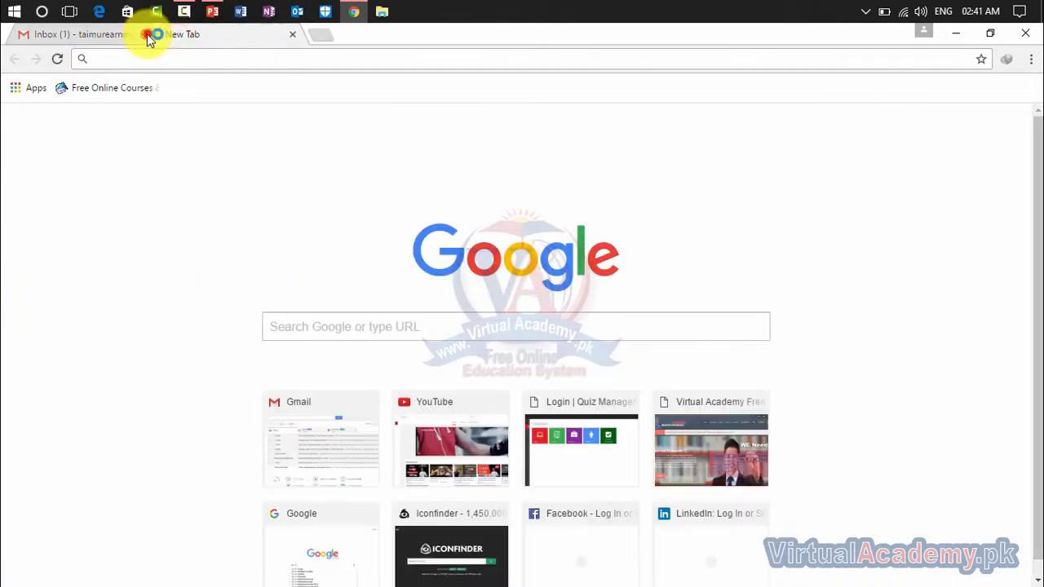
{"action": "left_click", "coordinate": [147, 35]}
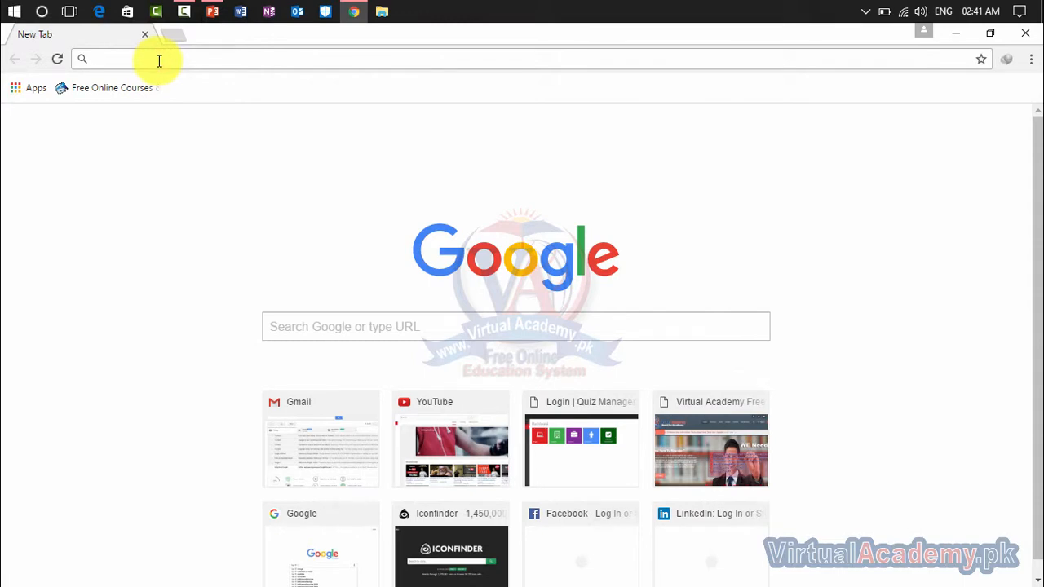
- Load youtube.com and open the My channel page at its Uploads section
{"action": "type", "text": "youtube.com"}
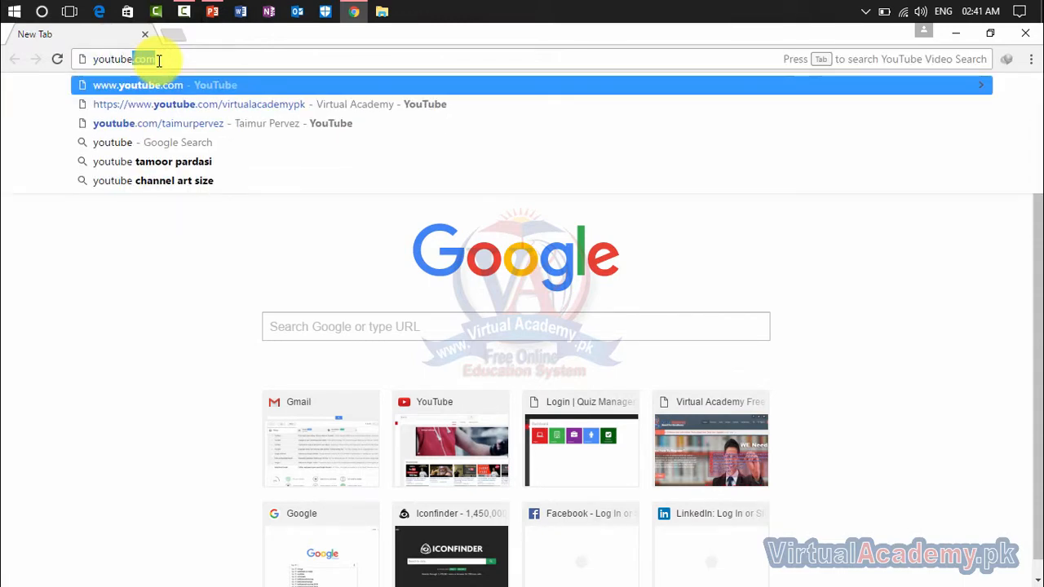
{"action": "key", "text": "Return"}
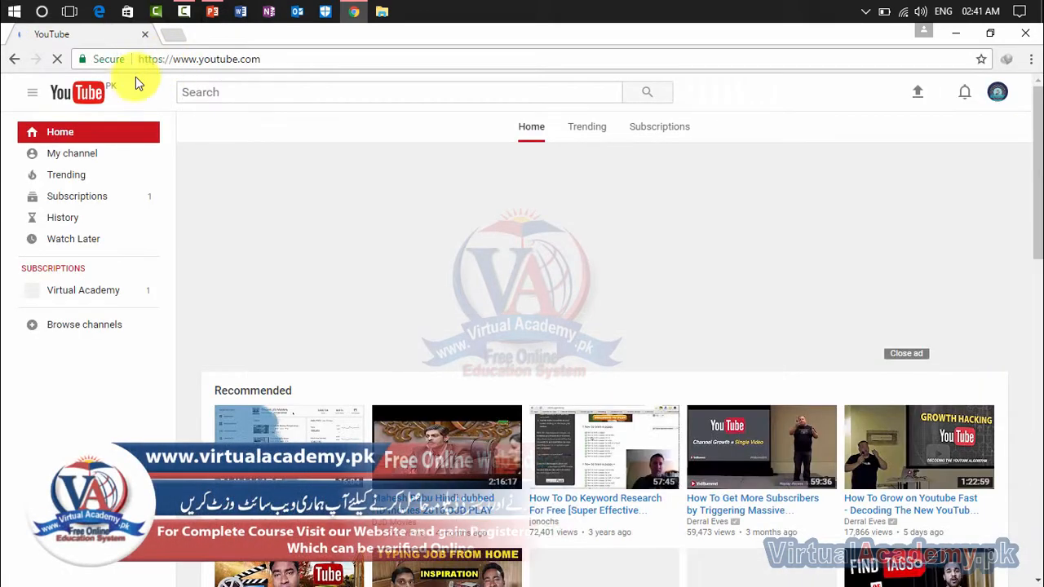
{"action": "left_click", "coordinate": [98, 153]}
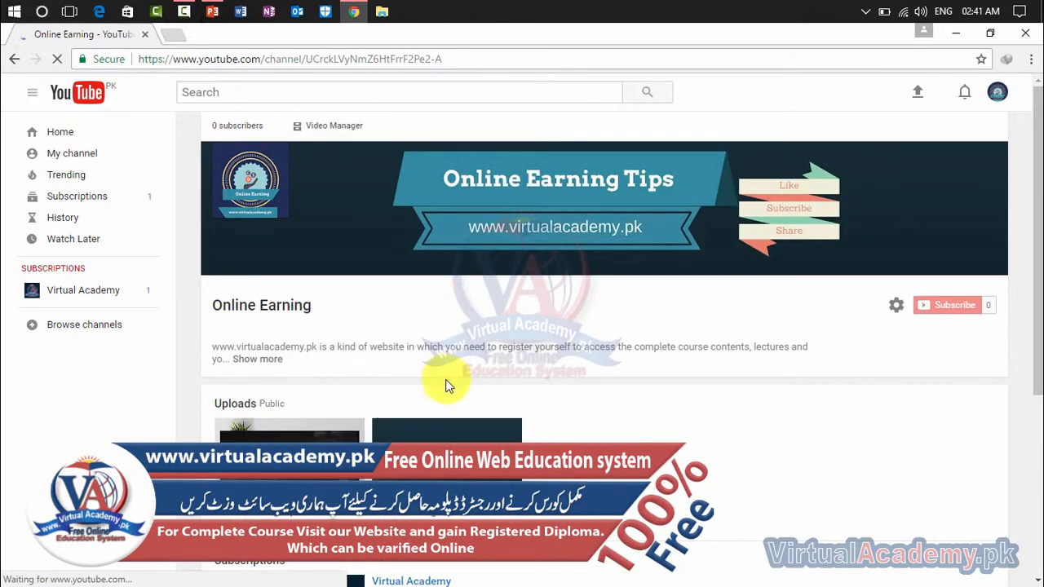
{"action": "scroll", "coordinate": [447, 383], "scroll_direction": "down", "scroll_amount": 1}
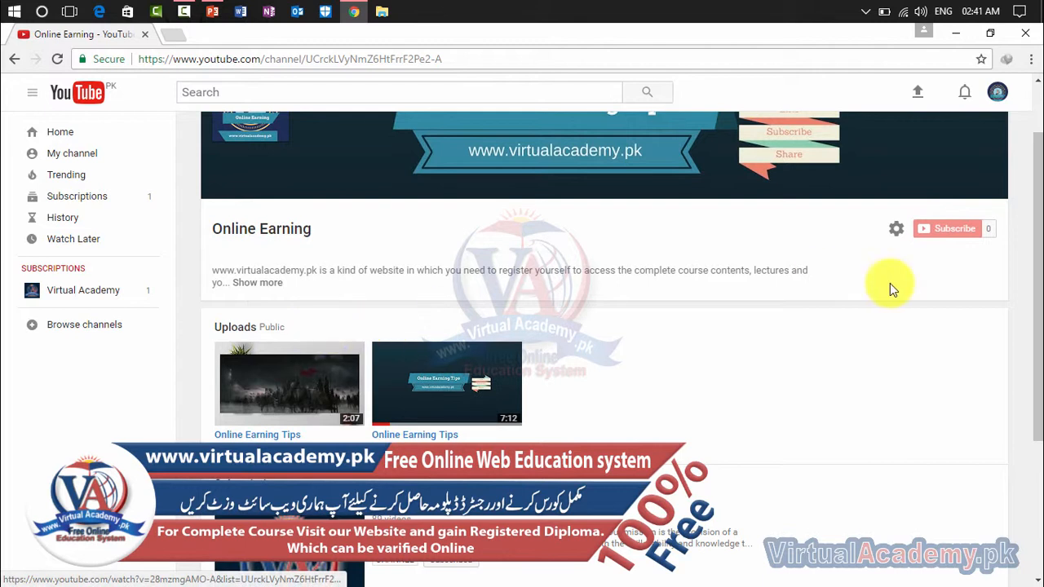
- Play the 7:12 Online Earning Tips upload, pause it to examine its overlay and sidebar ads, and return to the channel page
{"action": "left_click", "coordinate": [457, 401]}
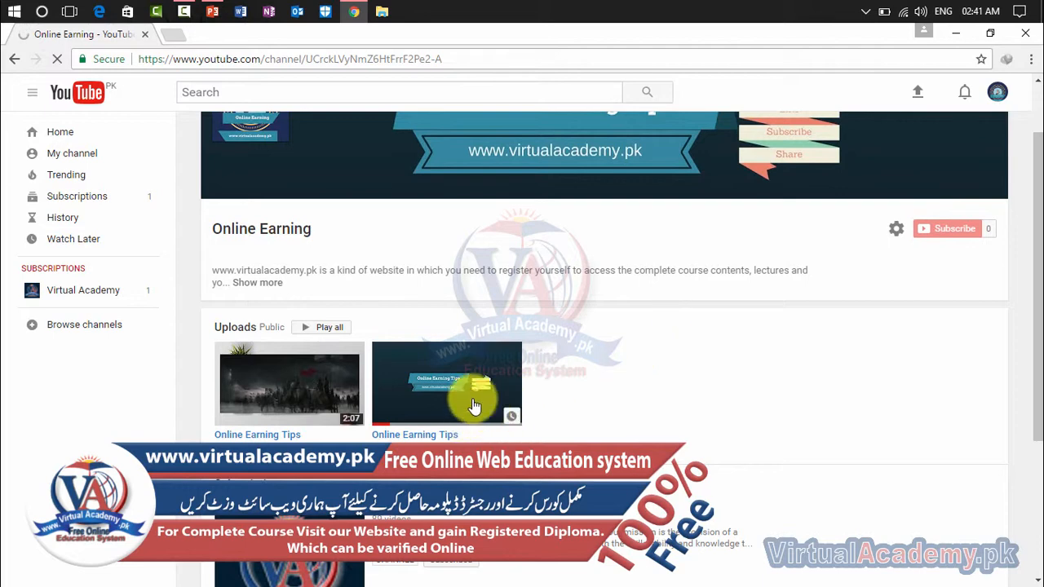
{"action": "left_click", "coordinate": [423, 437]}
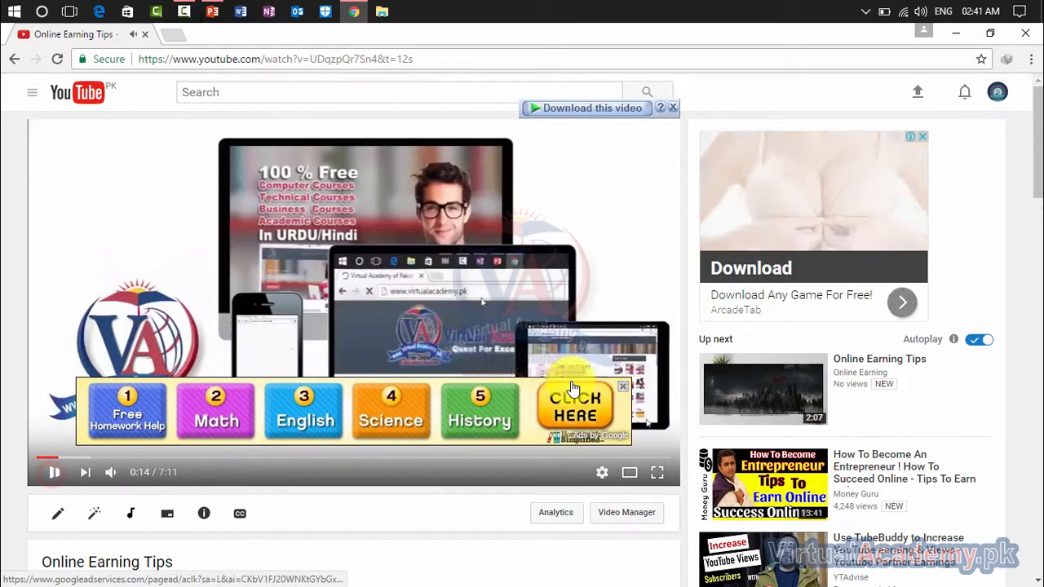
{"action": "left_click", "coordinate": [54, 472]}
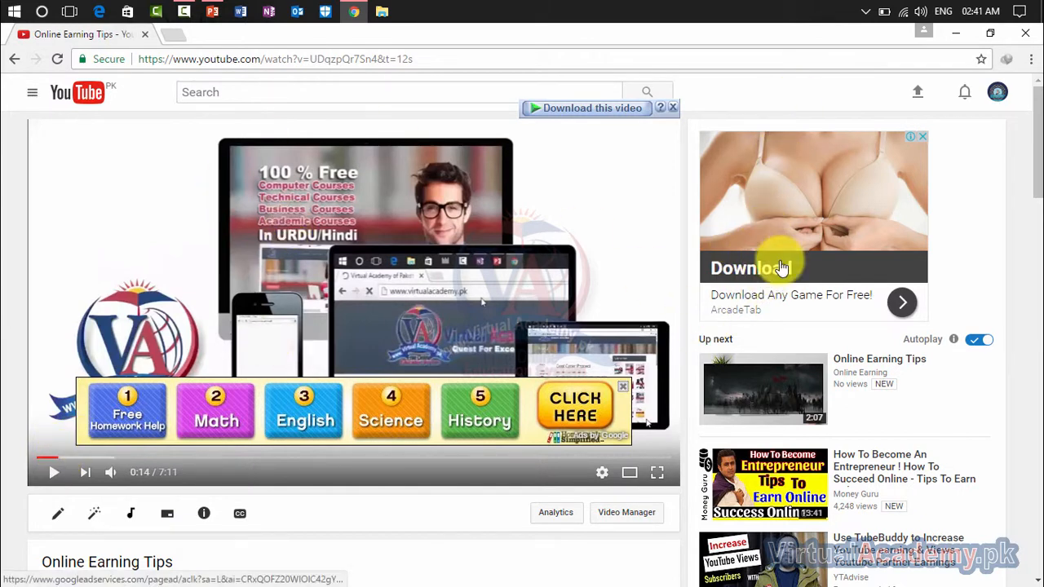
{"action": "left_click", "coordinate": [11, 61]}
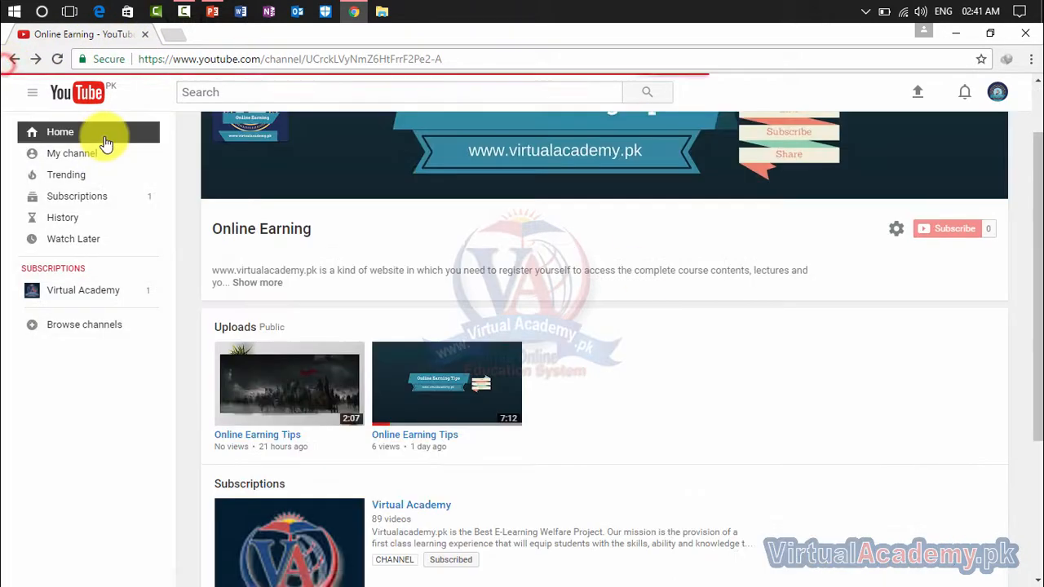